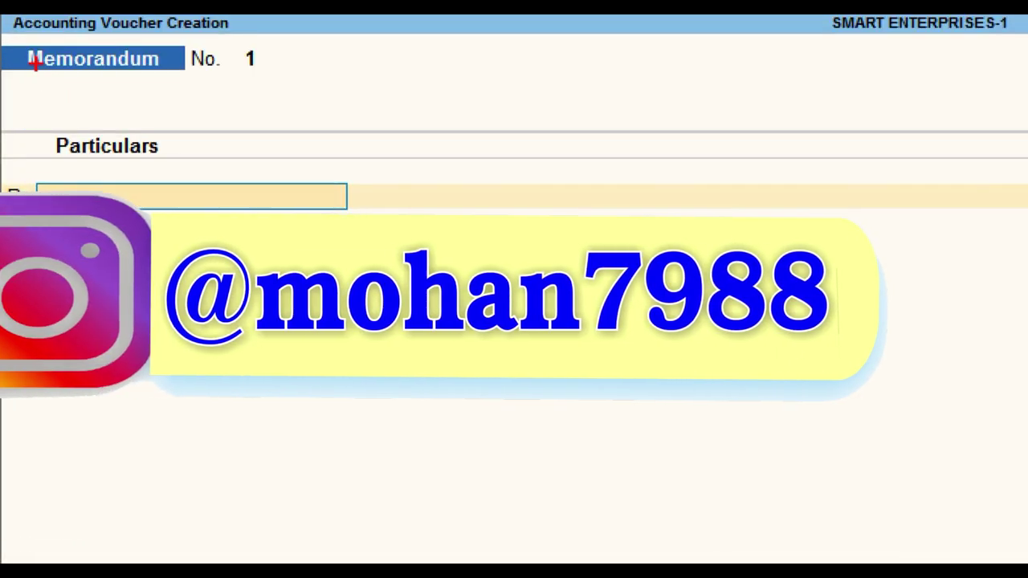
mouse_move(6, 35)
left_mouse_down()
mouse_move(91, 76)
mouse_move(321, 93)
left_mouse_up()
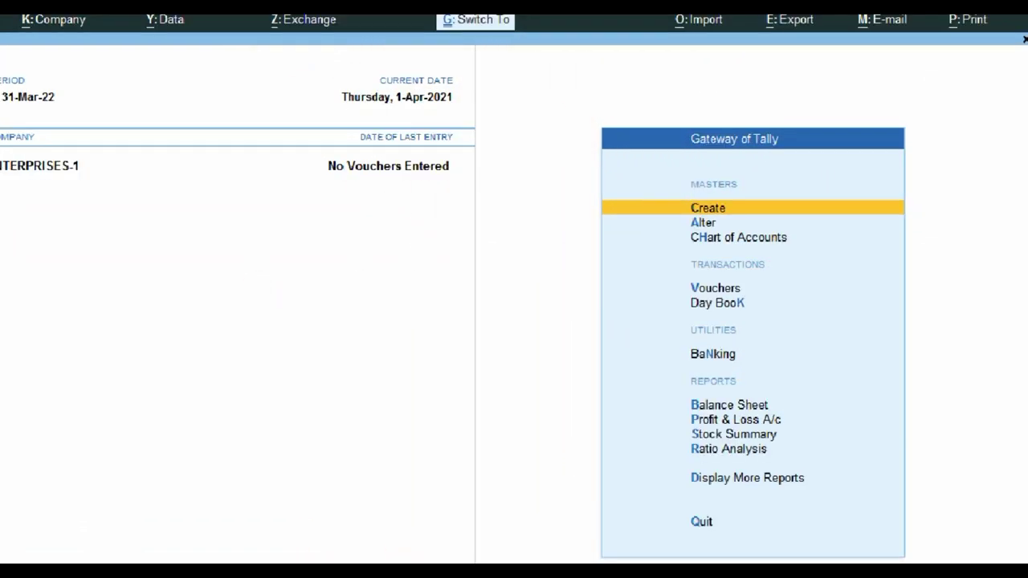
left_click(382, 194)
left_click_drag(243, 118, 542, 175)
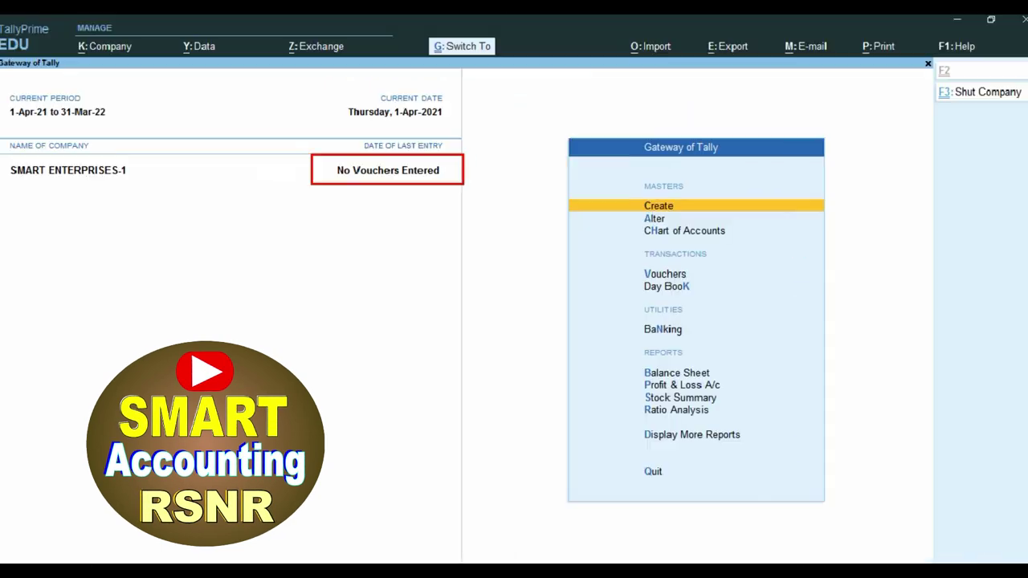
Open the Day Book of SMART ENTERPRISES-1 from the Gateway of Tally
key("Down")
key("Down")
key("Down")
key("Down")
key("Down")
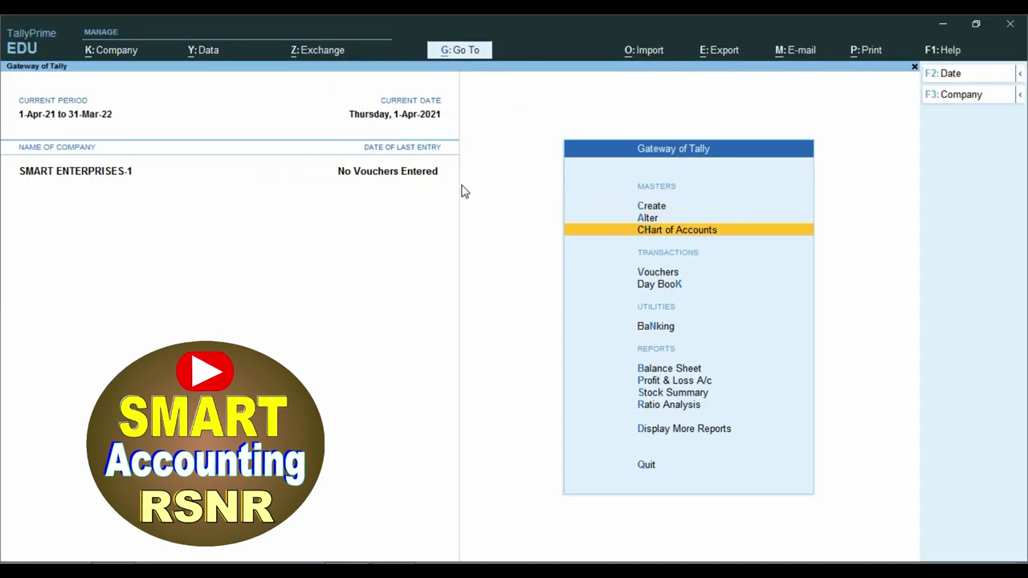
key("Up")
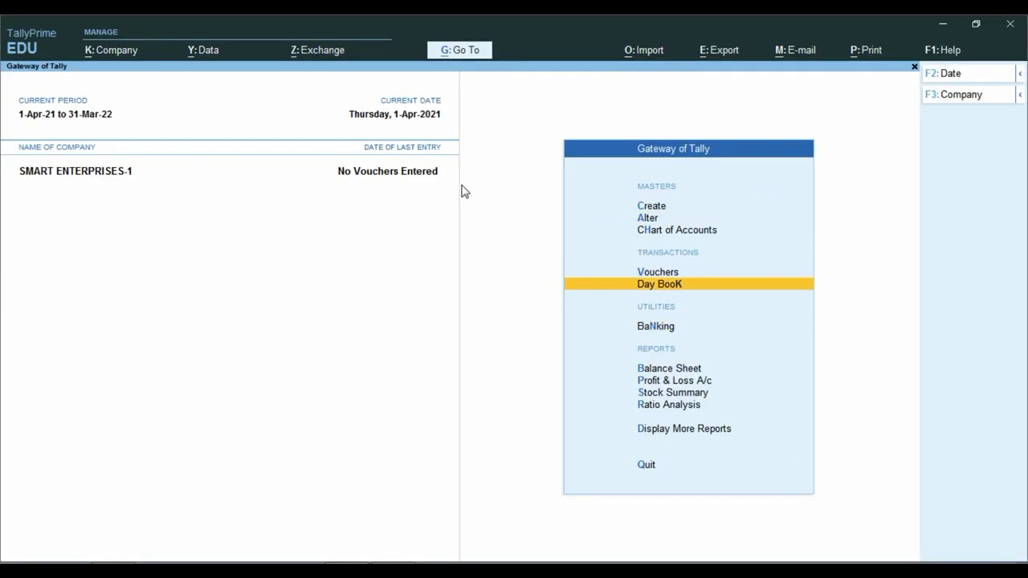
key("ctrl")
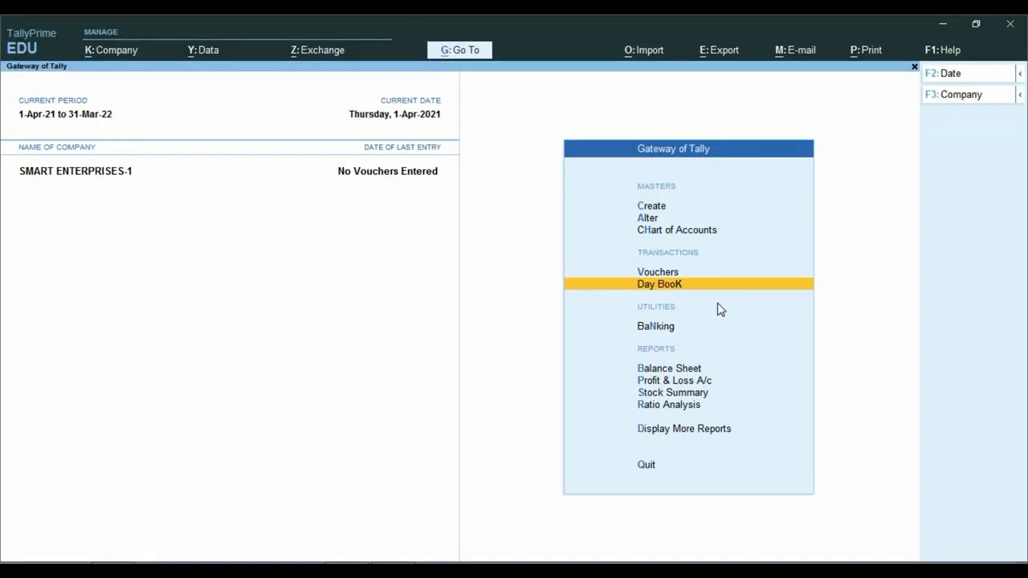
key("Return")
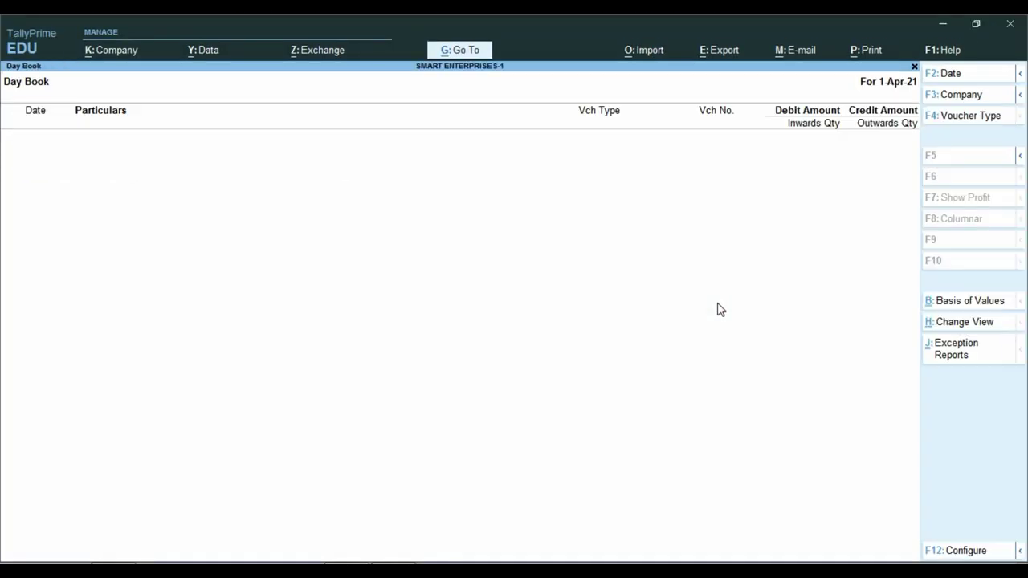
Clear the From and To dates of the Day Book period, check the entries, and return to the Gateway of Tally
key("F2")
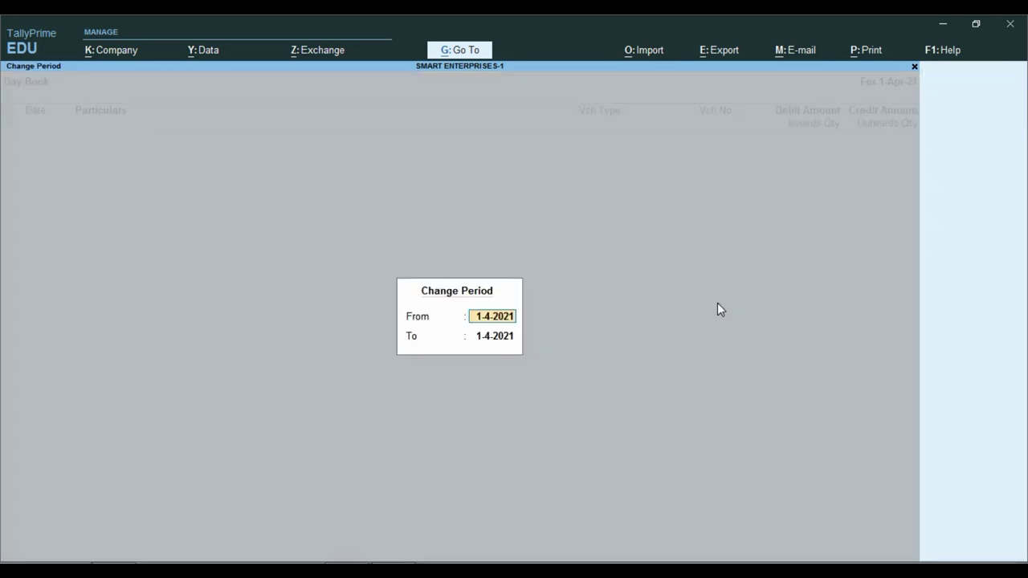
key("BackSpace")
key("Return")
key("BackSpace")
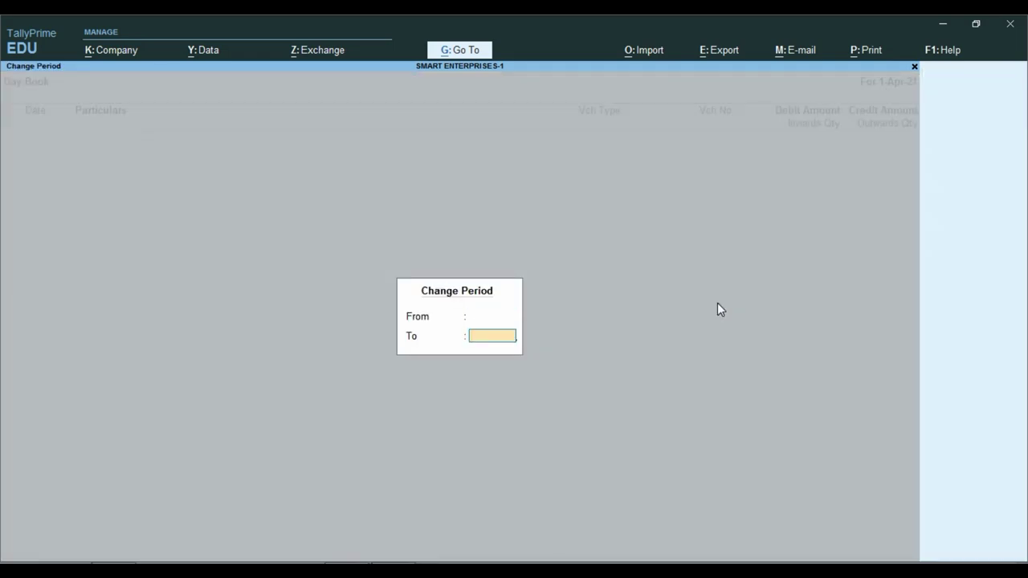
key("Return")
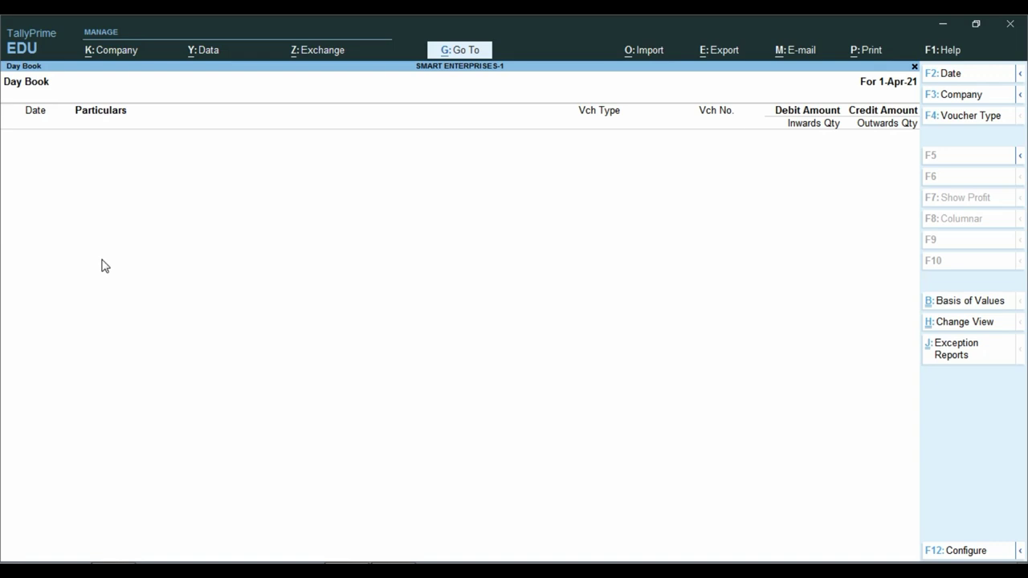
key("Escape")
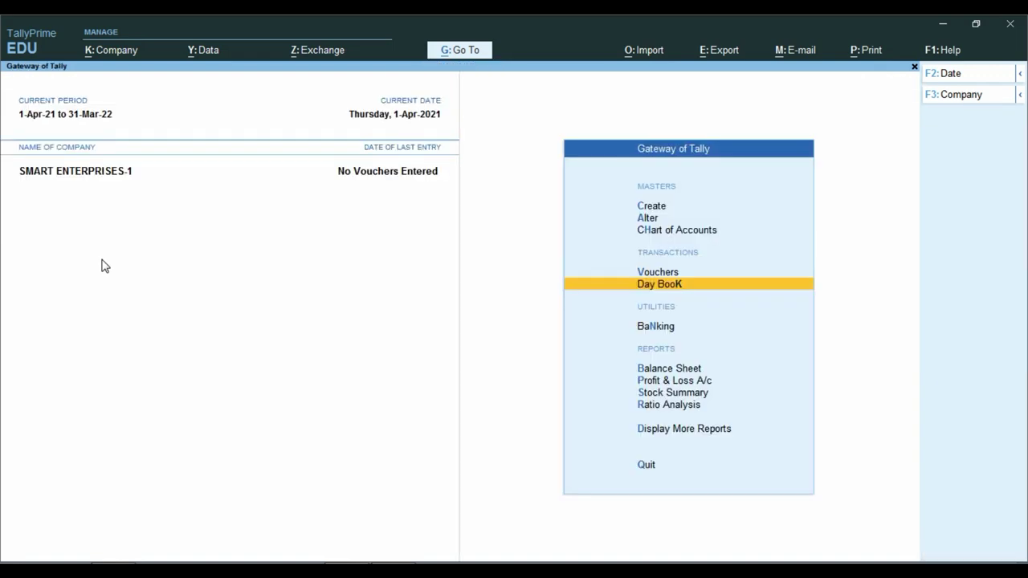
key("v")
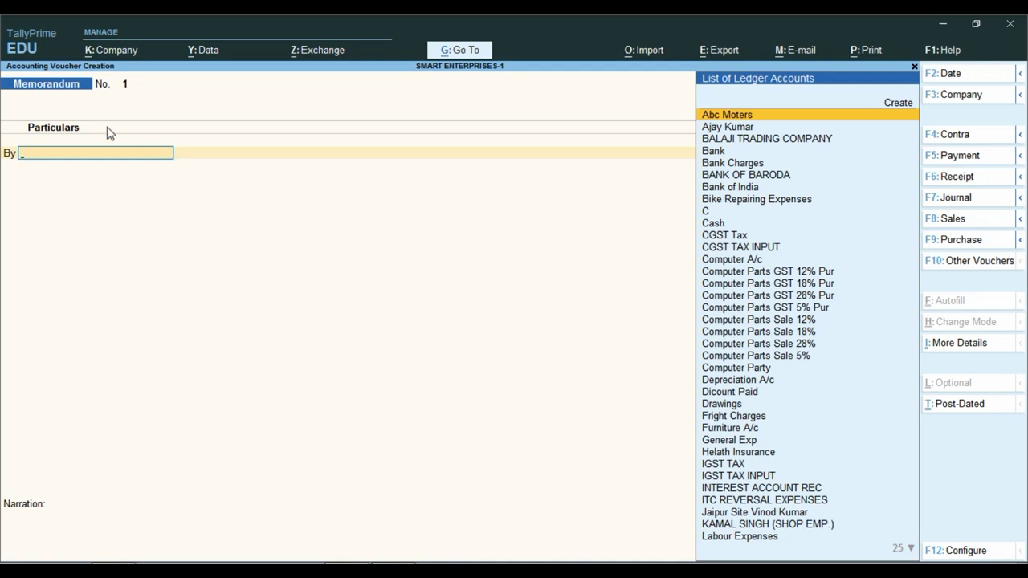
key("ctrl")
key("Escape")
key("y")
key("Up")
key("Up")
key("Up")
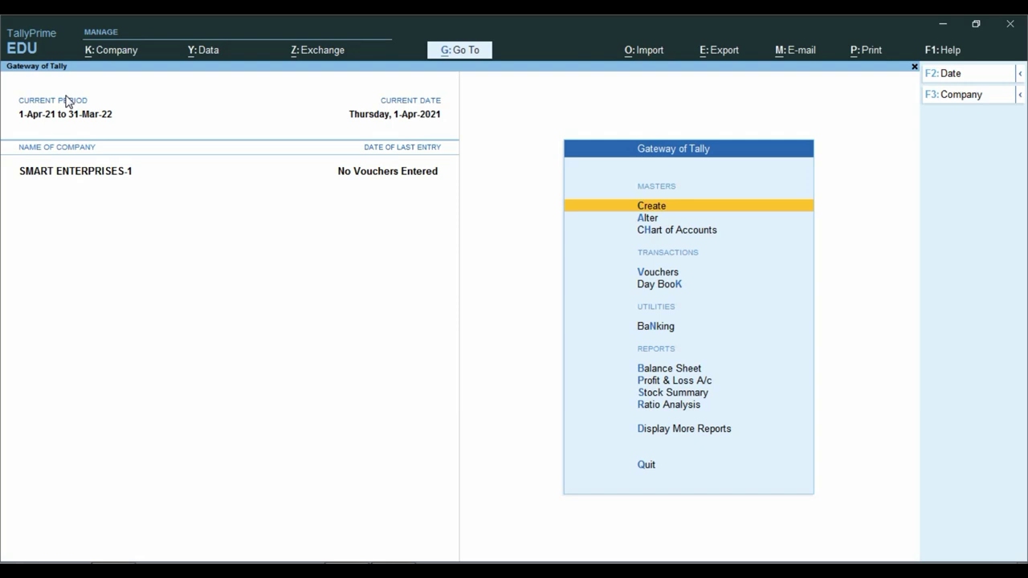
Open accounting voucher creation from the Gateway of Tally
key("Down")
key("Down")
key("Down")
key("Return")
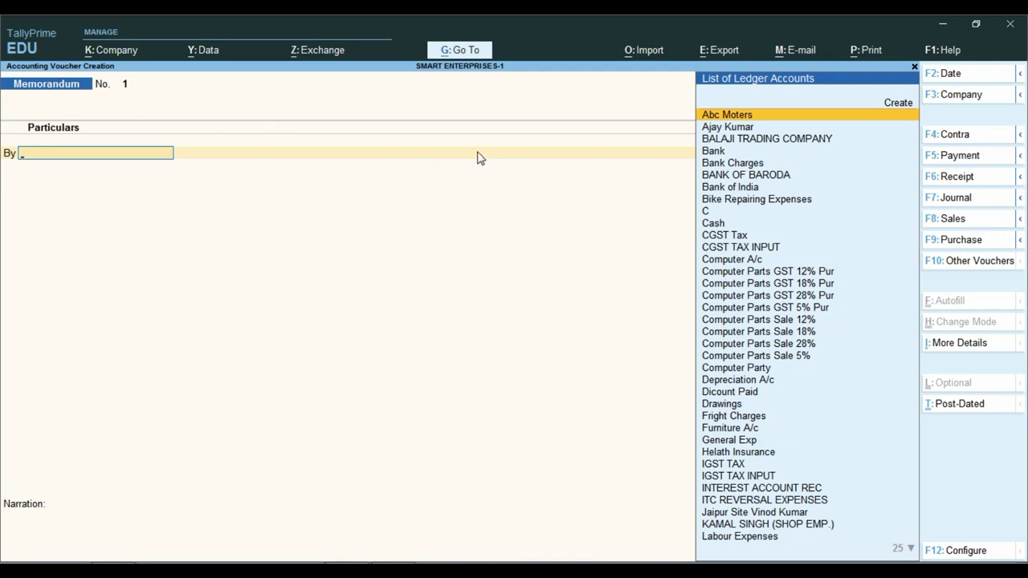
Open the list of other voucher types and include the inactive types in it
left_click(973, 272)
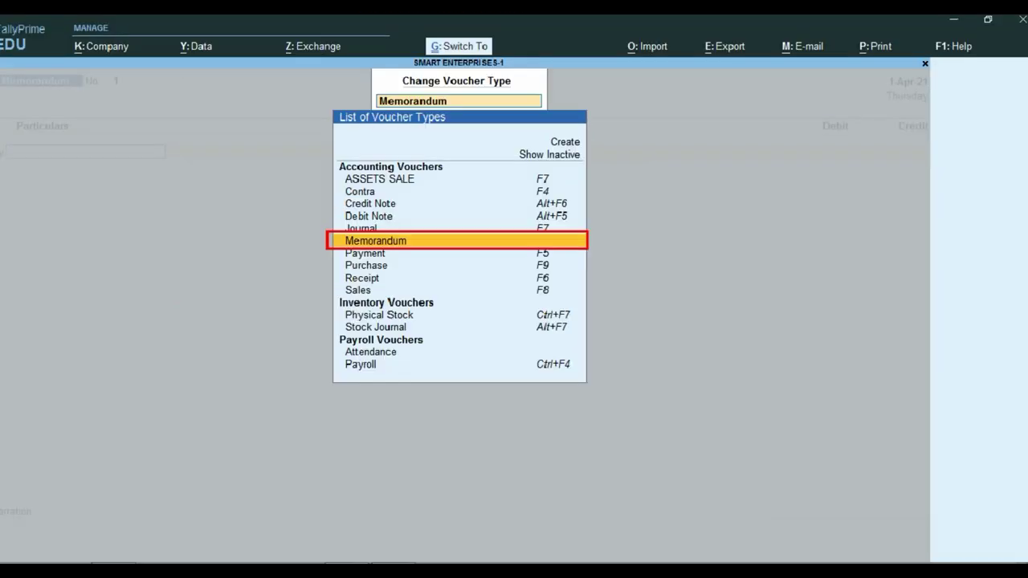
key("Up")
key("Up")
key("Up")
key("Up")
key("Up")
key("Up")
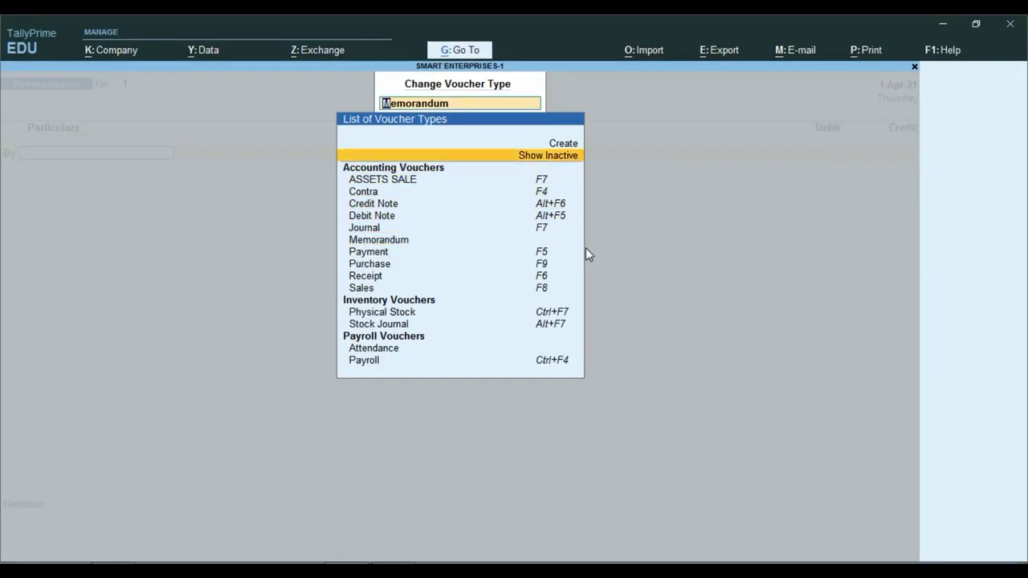
left_click(556, 156)
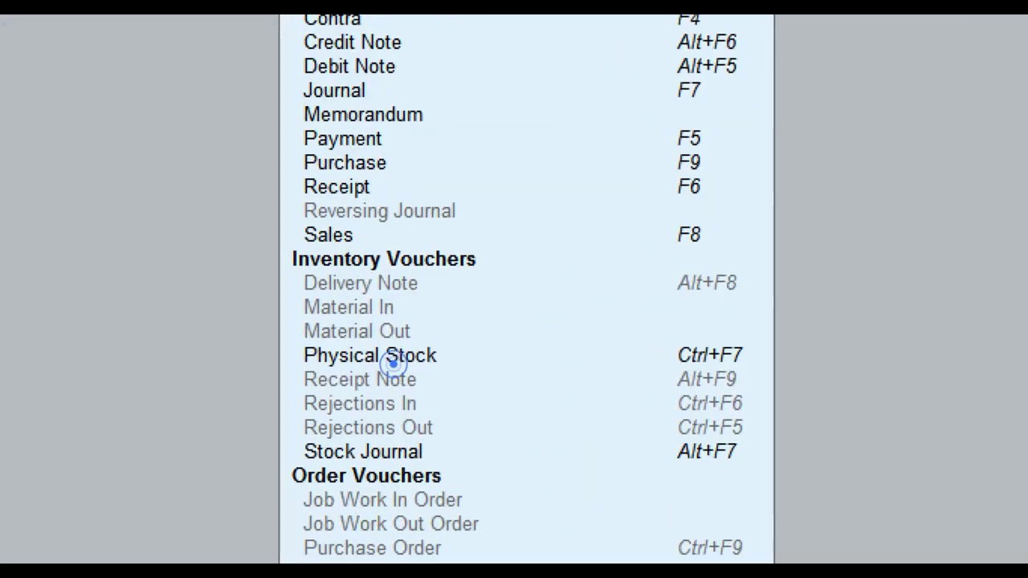
left_click_drag(330, 309, 377, 350)
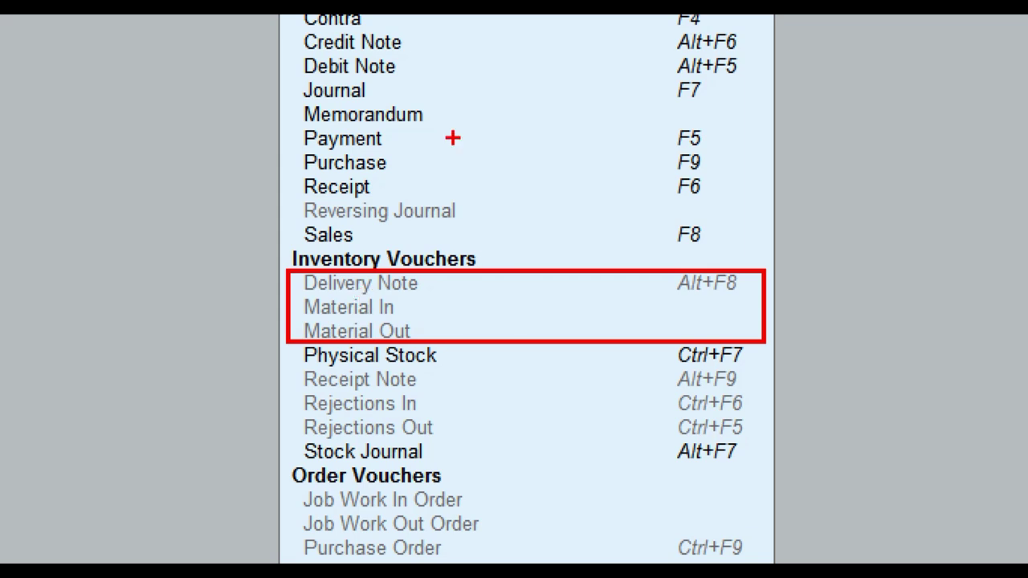
left_click_drag(281, 94, 439, 133)
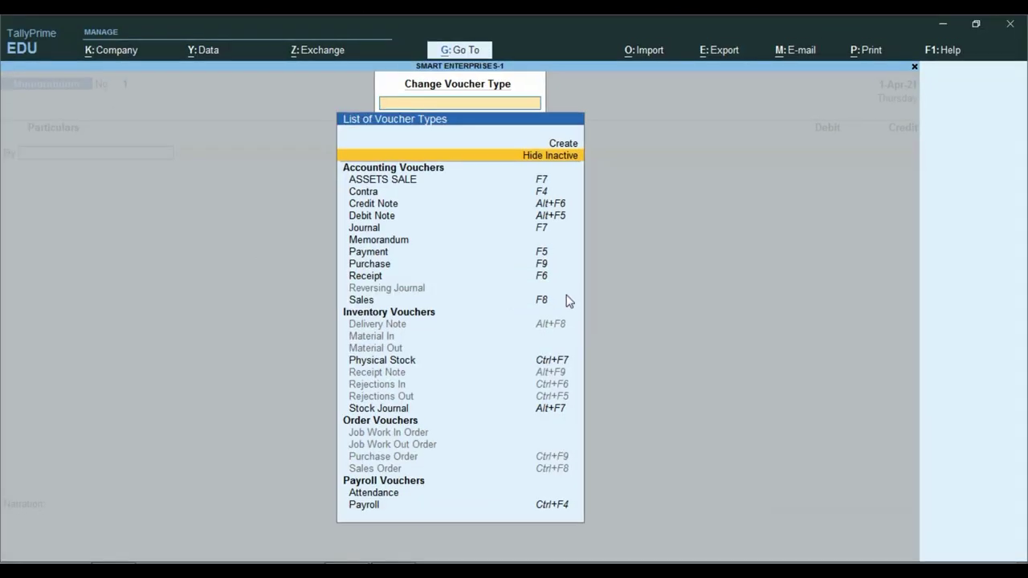
Choose the inactive Reversing Journal voucher type and activate it for voucher entry
key("Down")
key("Down")
key("Down")
key("Down")
key("Down")
key("Down")
key("Down")
key("Down")
key("Down")
key("Down")
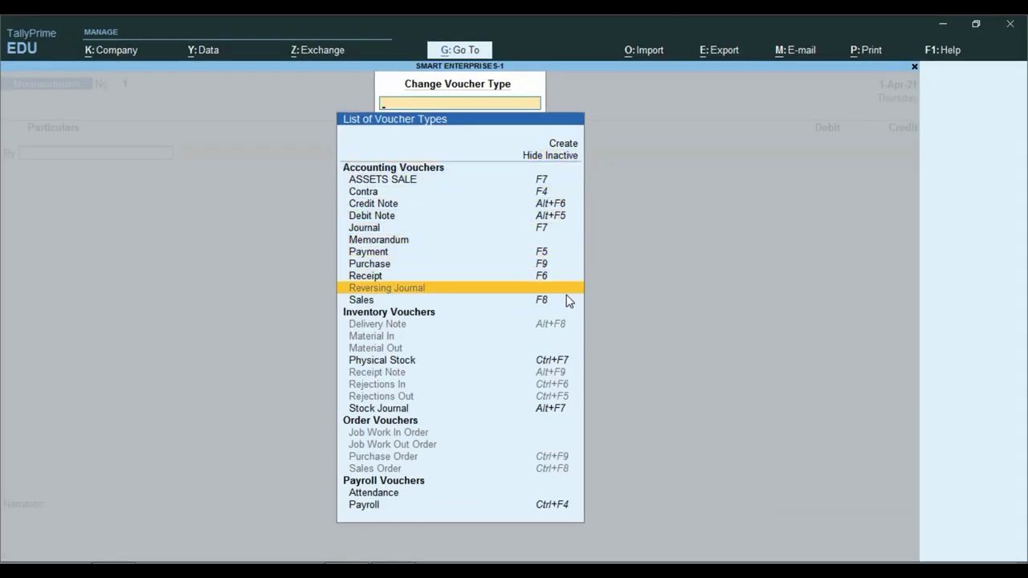
key("Return")
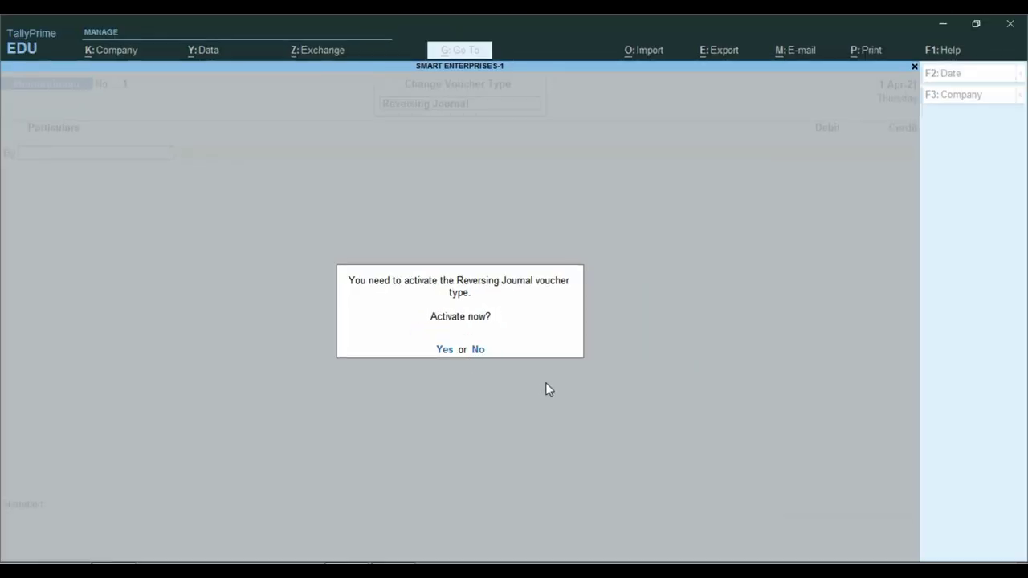
key("Return")
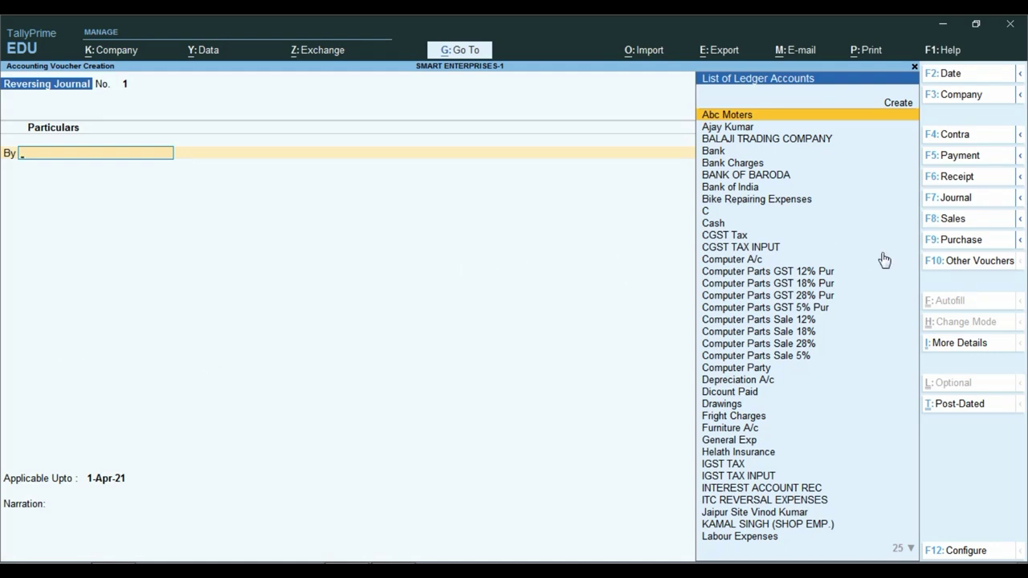
Change the voucher type from Reversing Journal to Memorandum
left_click(962, 266)
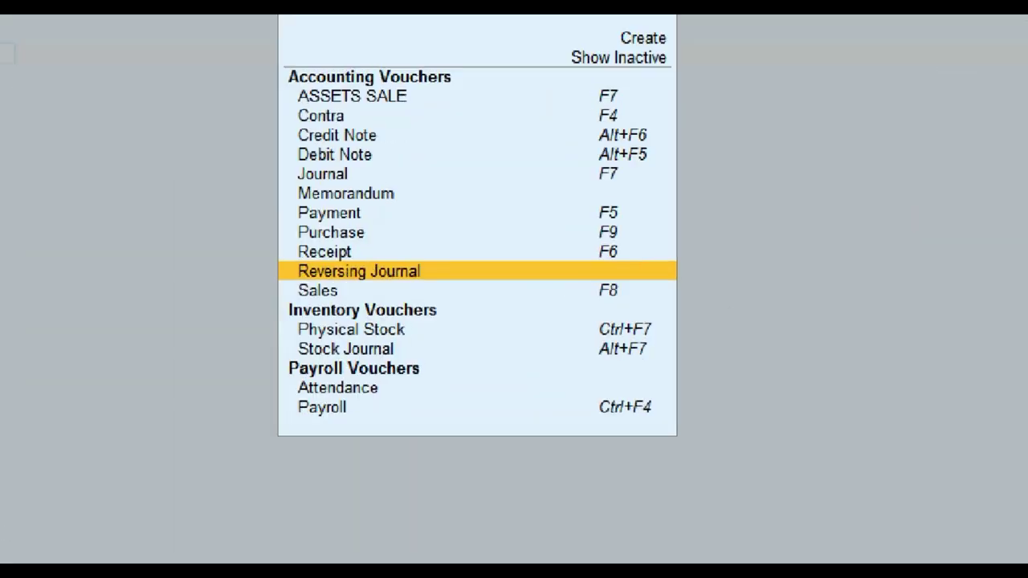
mouse_move(211, 252)
left_mouse_down()
mouse_move(539, 282)
mouse_move(719, 282)
left_mouse_up()
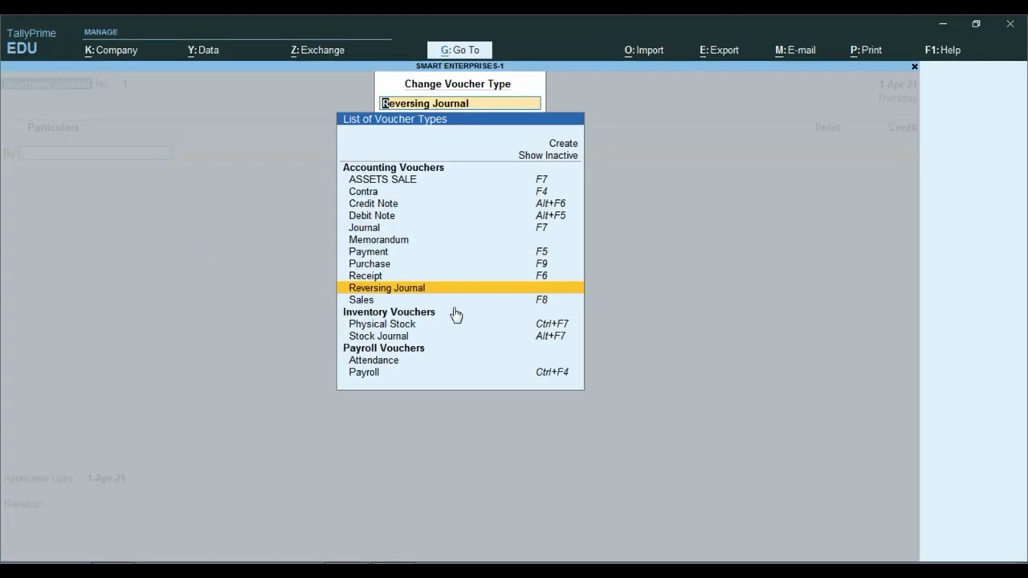
left_click(408, 250)
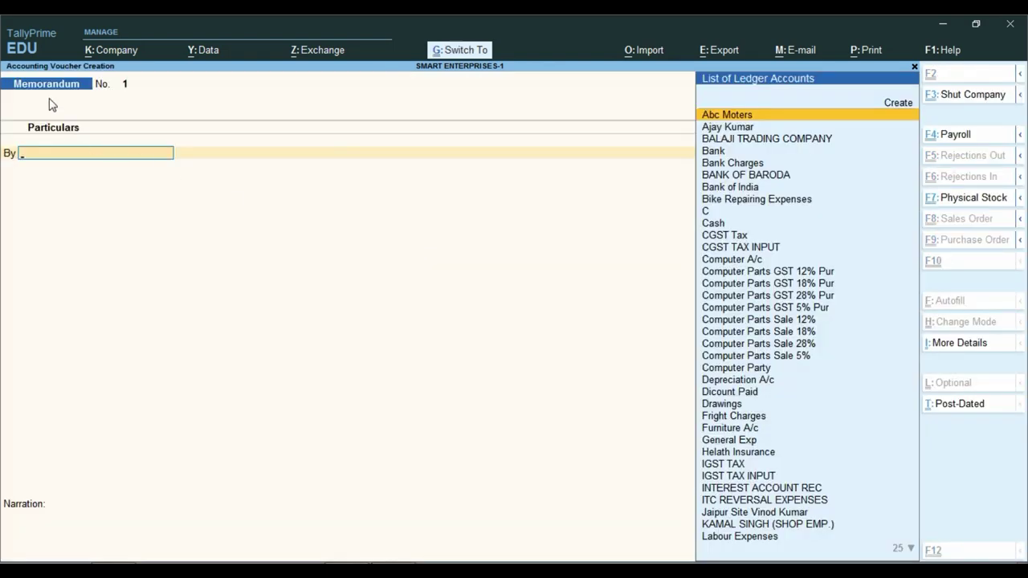